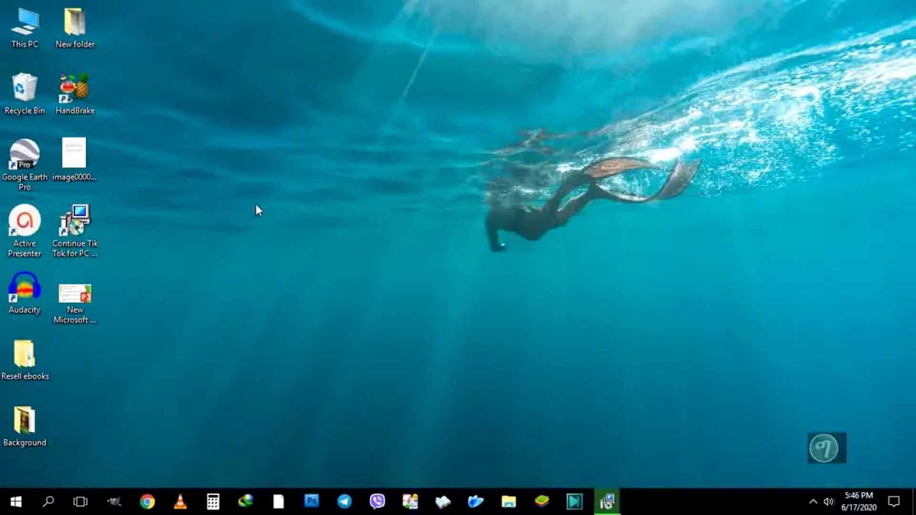
left_click(83, 161)
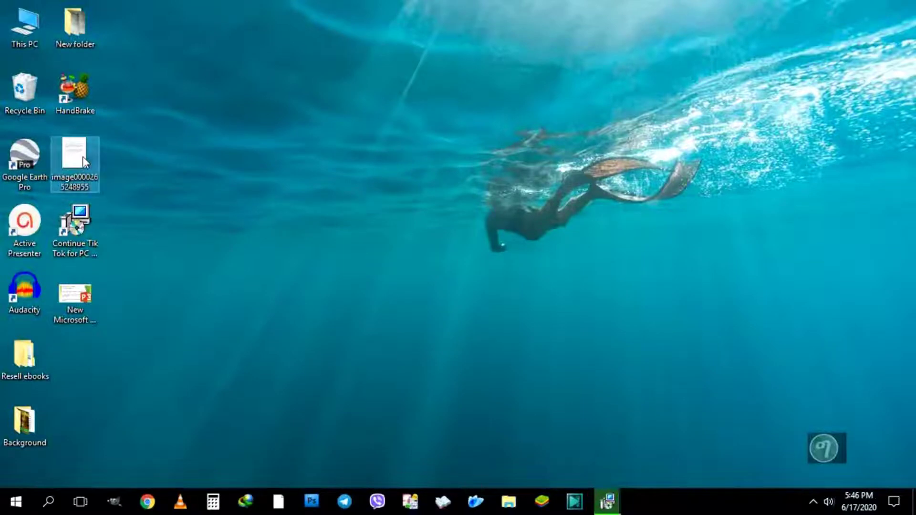
left_click_drag(82, 157, 398, 211)
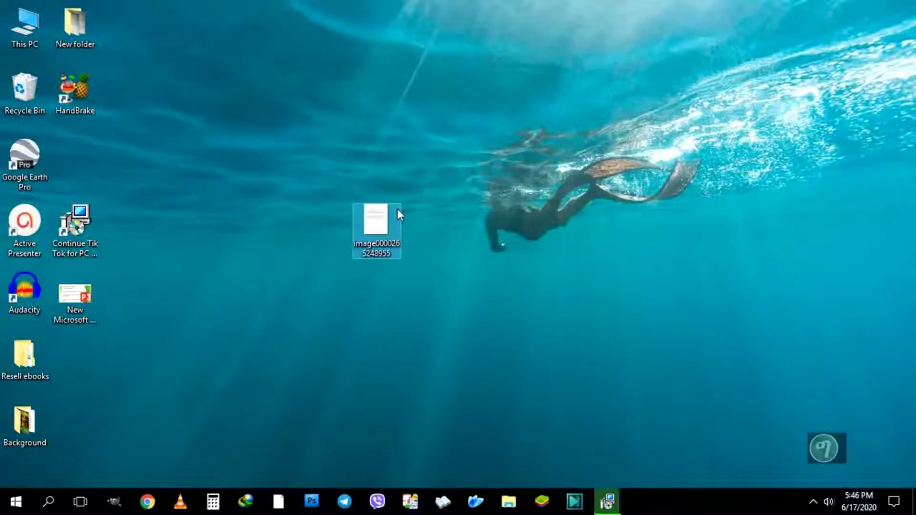
double_click(383, 236)
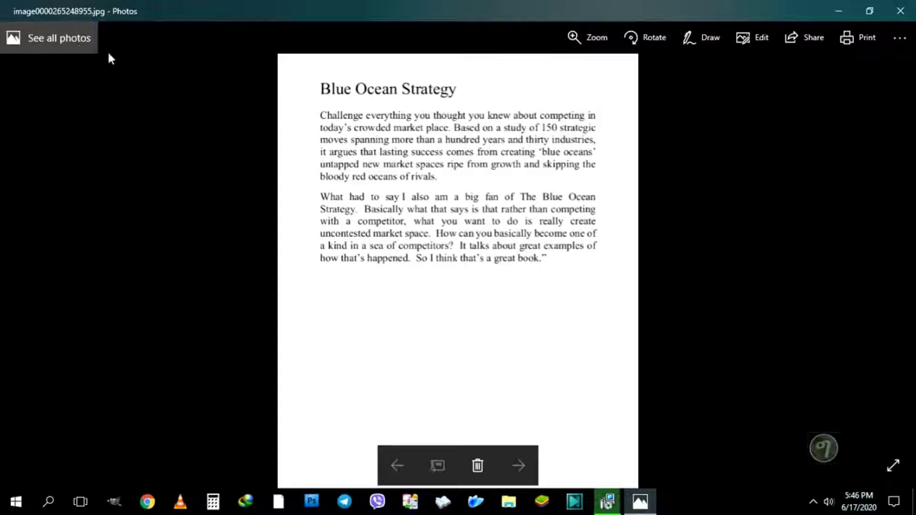
left_click(910, 8)
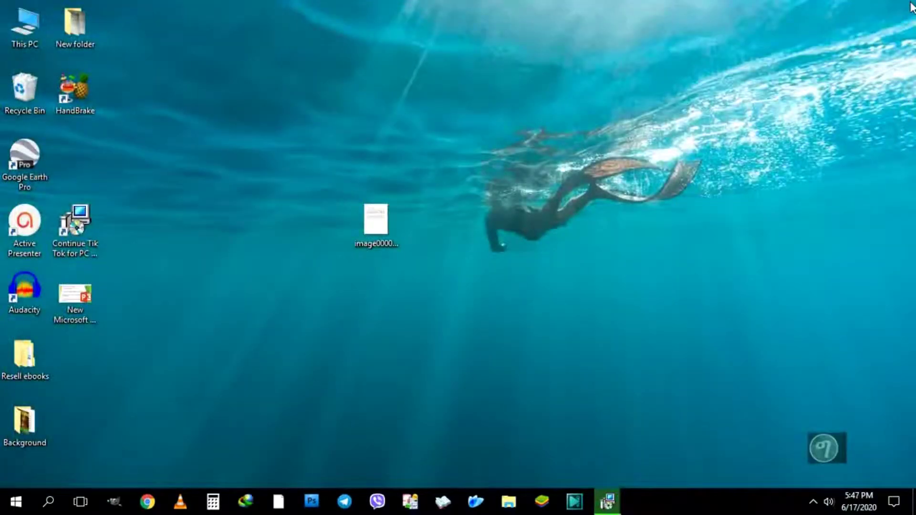
Create a new Microsoft Word document on the desktop with its default name and open it in Word
right_click(548, 125)
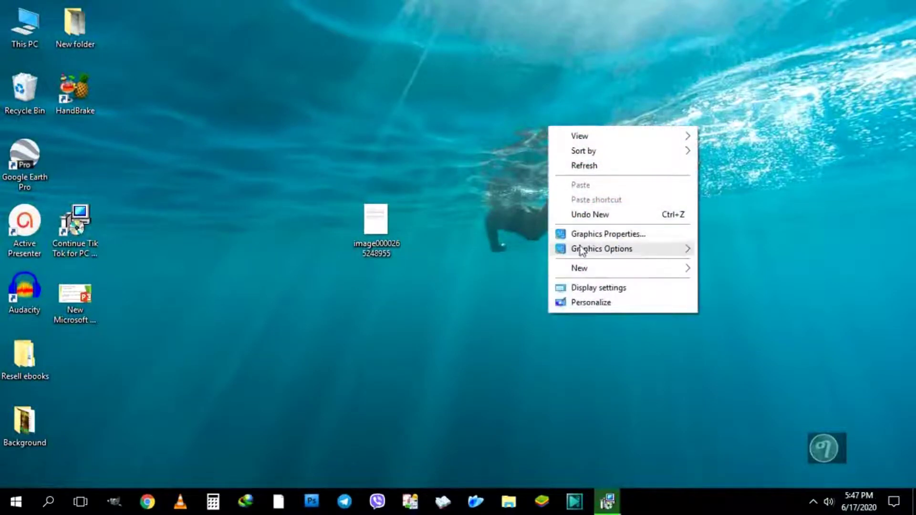
mouse_move(584, 270)
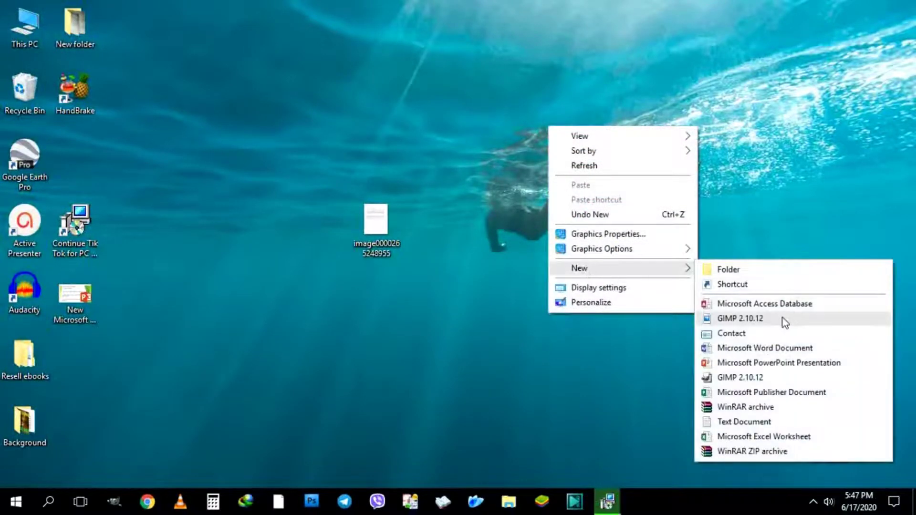
left_click(772, 348)
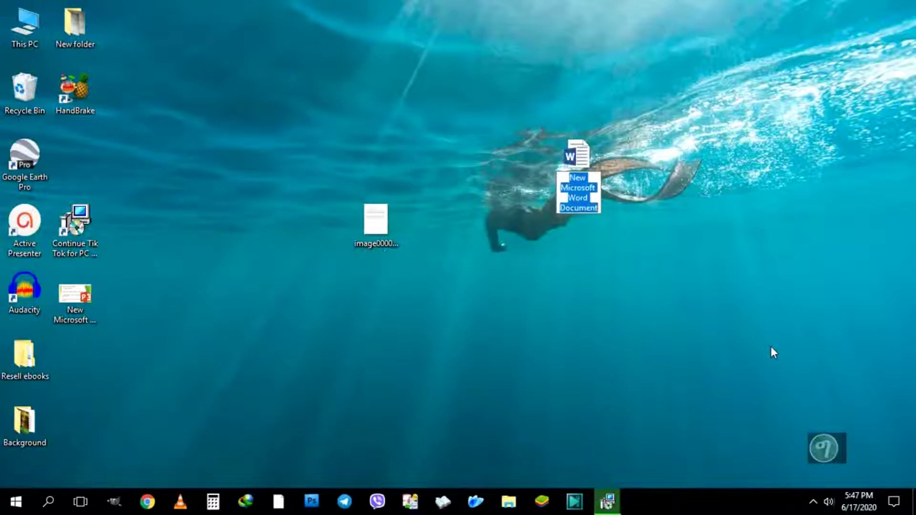
key("Return")
double_click(584, 164)
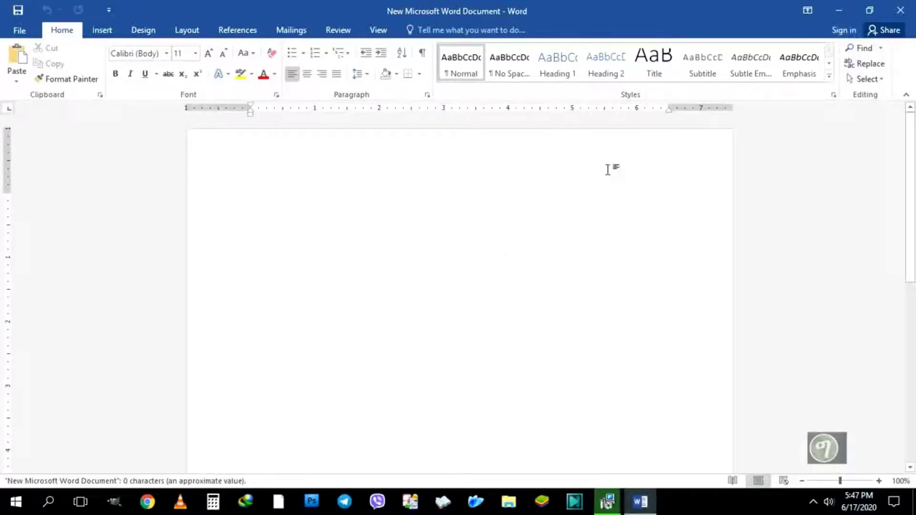
Shrink the Word window and place it beside the image file on the desktop so both are reachable
left_click(842, 7)
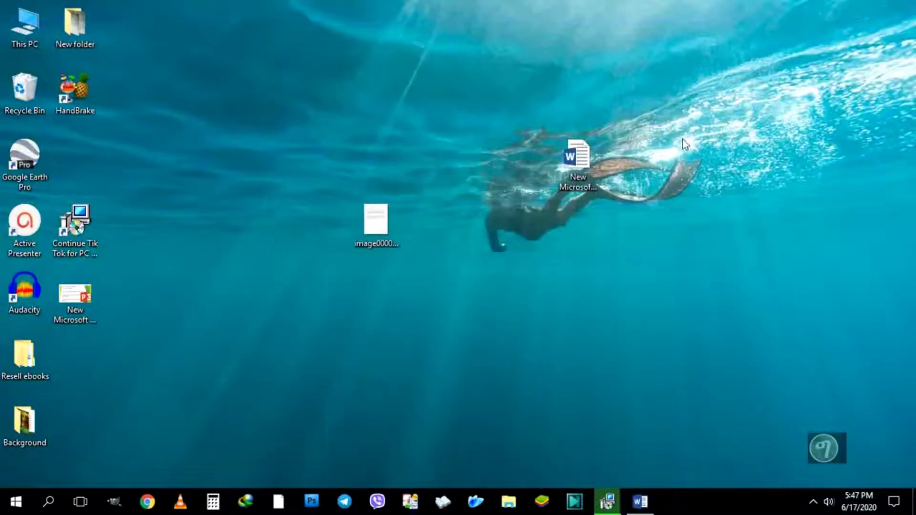
left_click(633, 511)
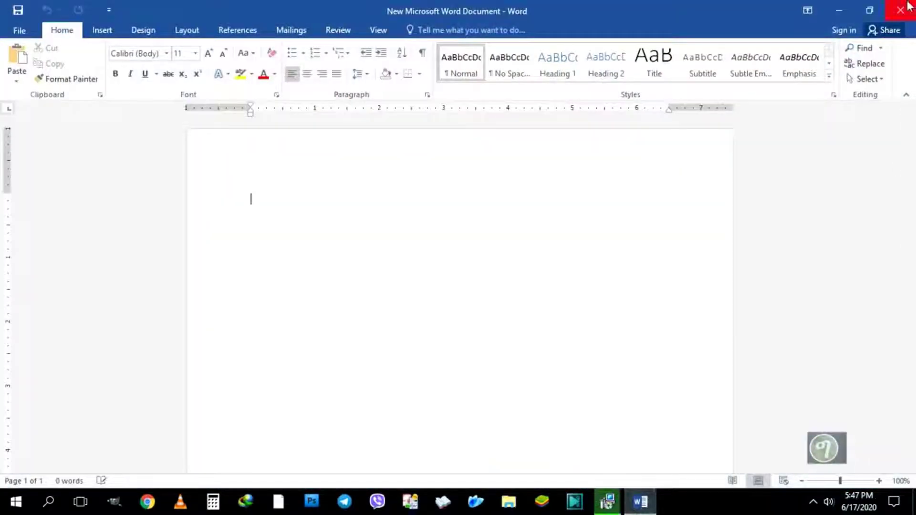
left_click(870, 10)
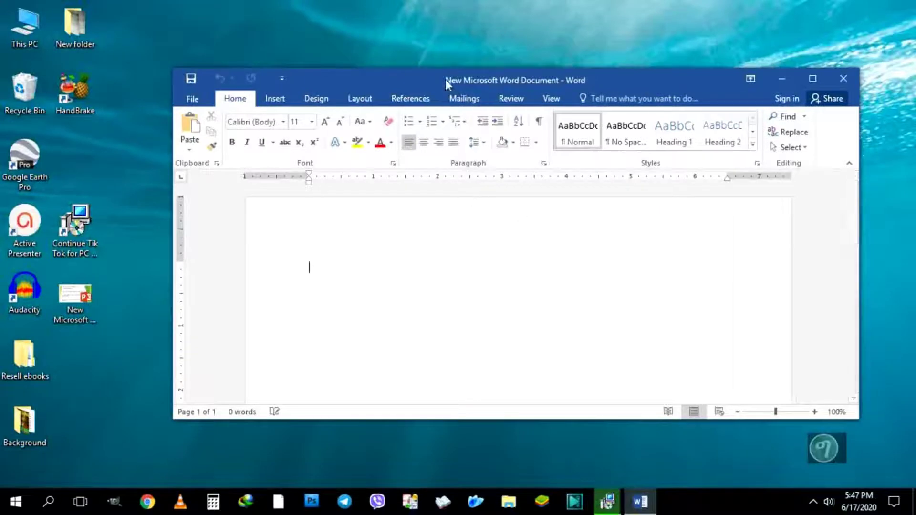
left_click_drag(445, 80, 500, 208)
left_click(578, 163)
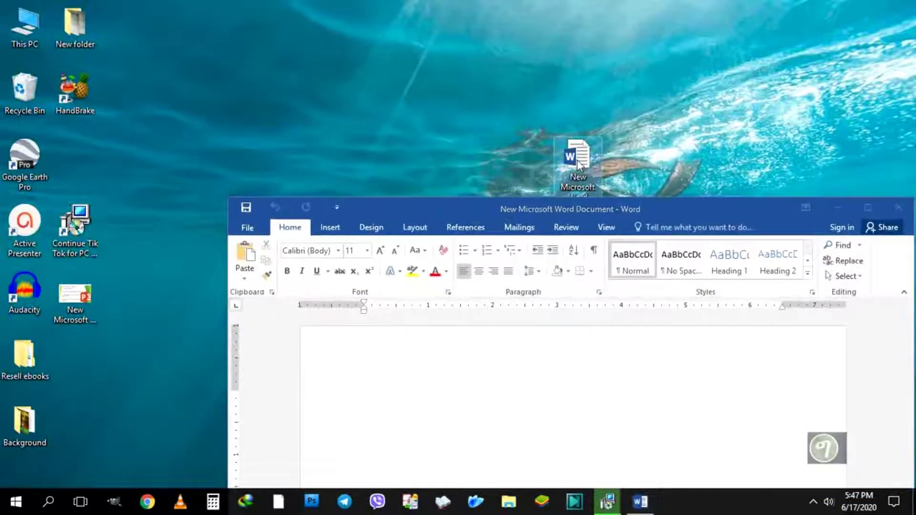
left_click_drag(534, 208, 682, 114)
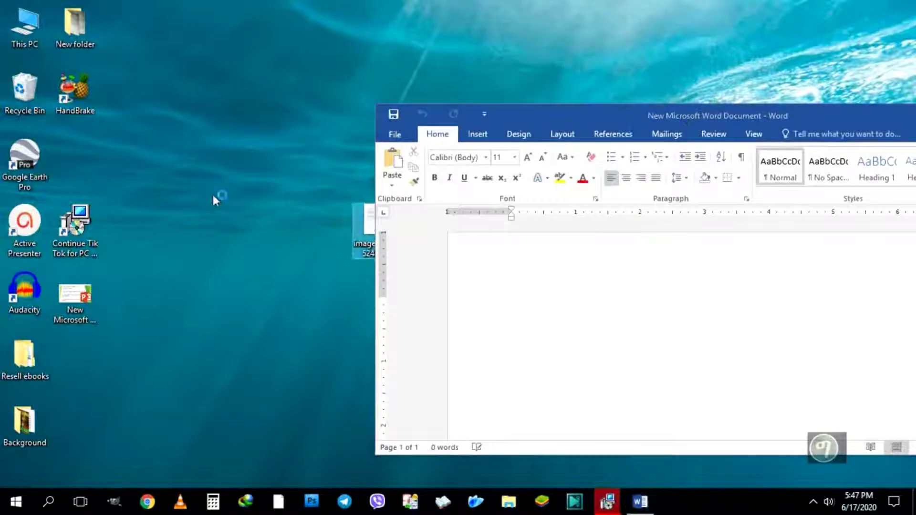
double_click(362, 226)
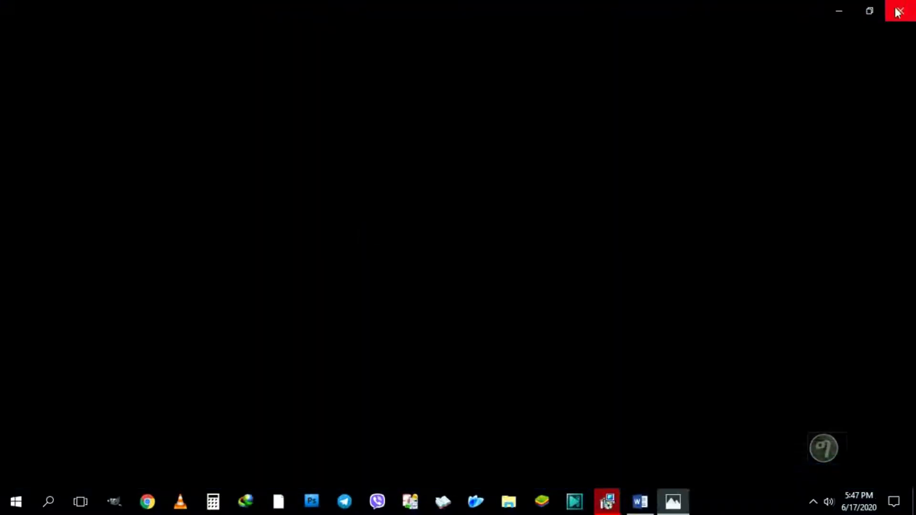
left_click(900, 11)
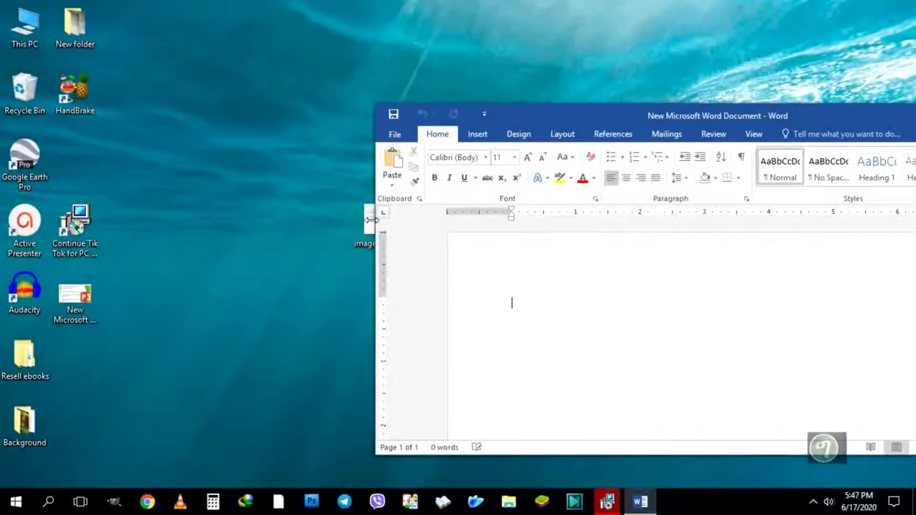
Insert the desktop image file into the blank document, maximize the window, and show the picture's formatting options
left_click_drag(368, 240, 507, 292)
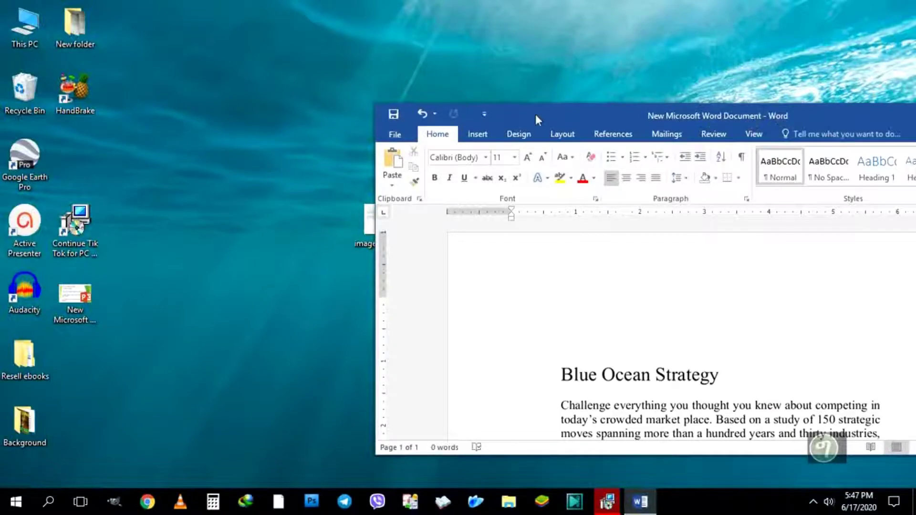
left_click_drag(536, 112, 465, 87)
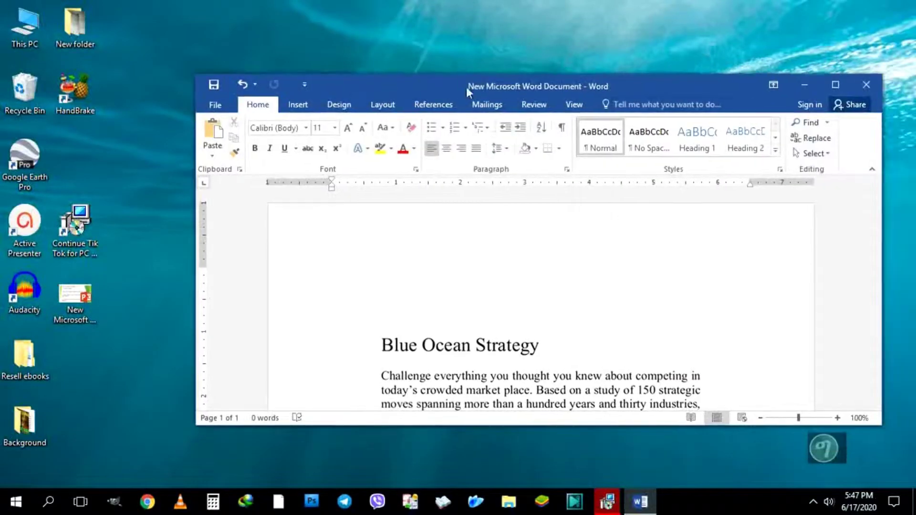
left_click(835, 85)
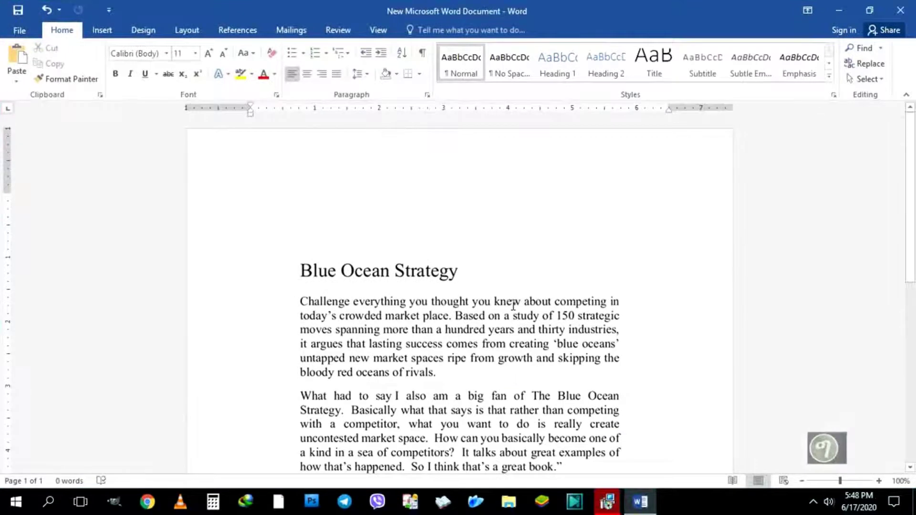
left_click(514, 305)
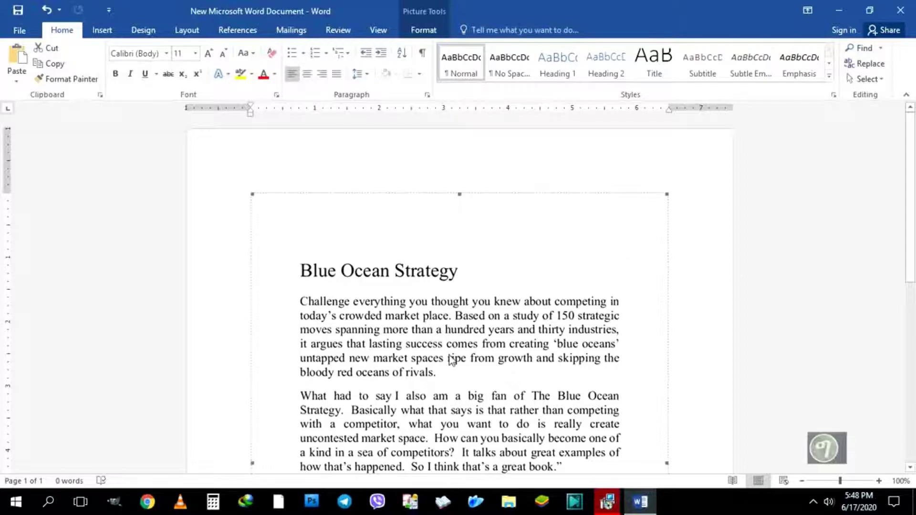
key("alt+j")
key("p")
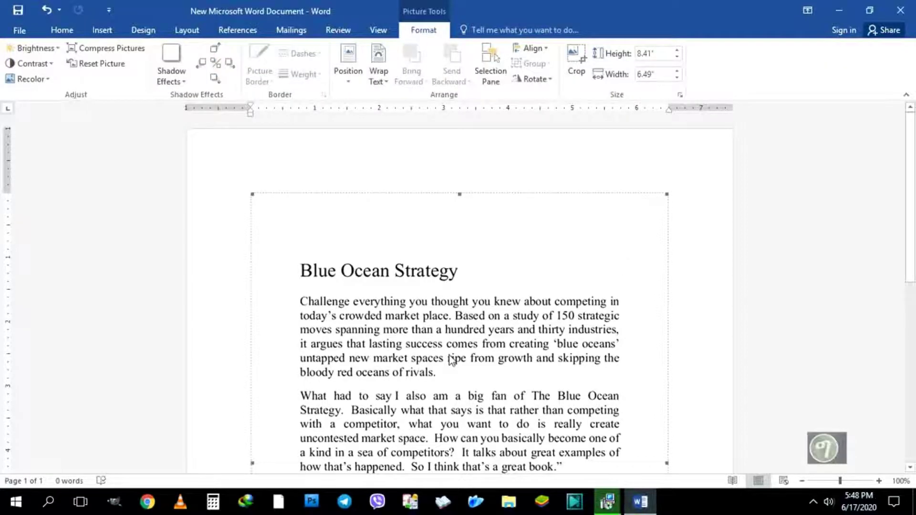
Save the document to the Desktop as a PDF named IMAGE TO TEXT
left_click(19, 30)
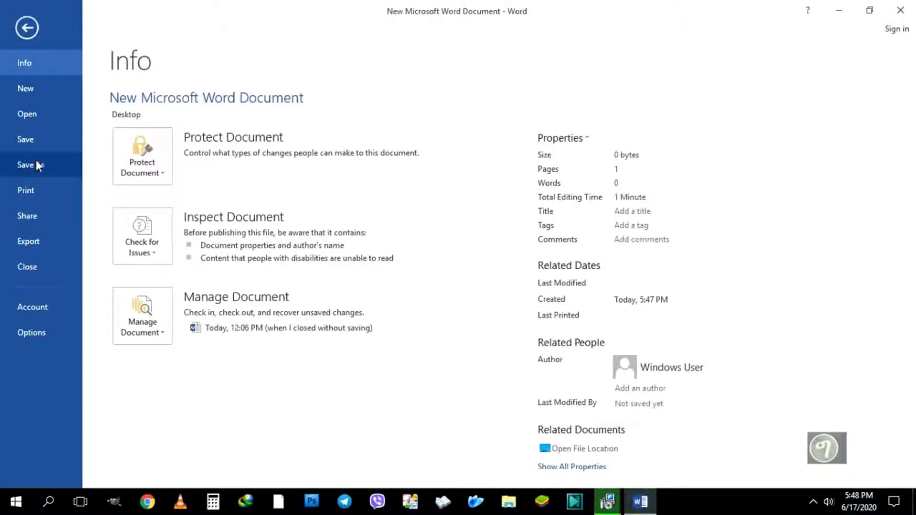
left_click(38, 165)
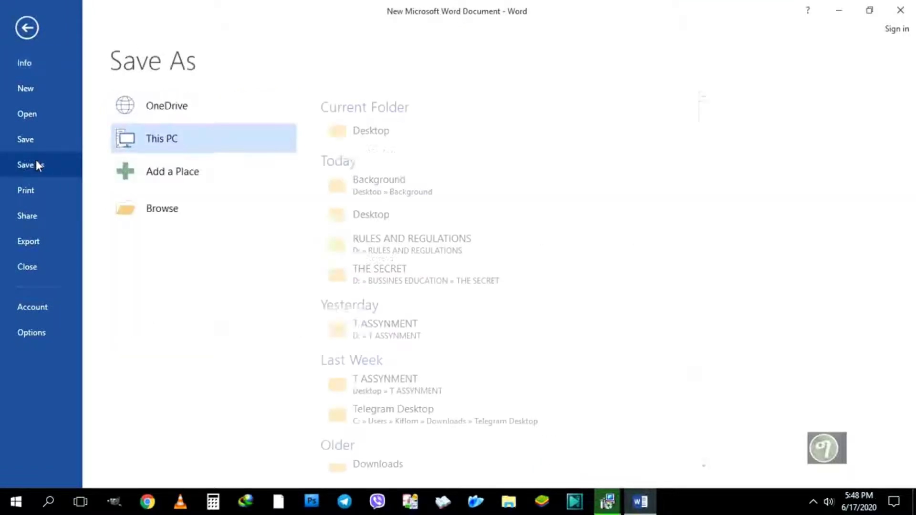
left_click(163, 213)
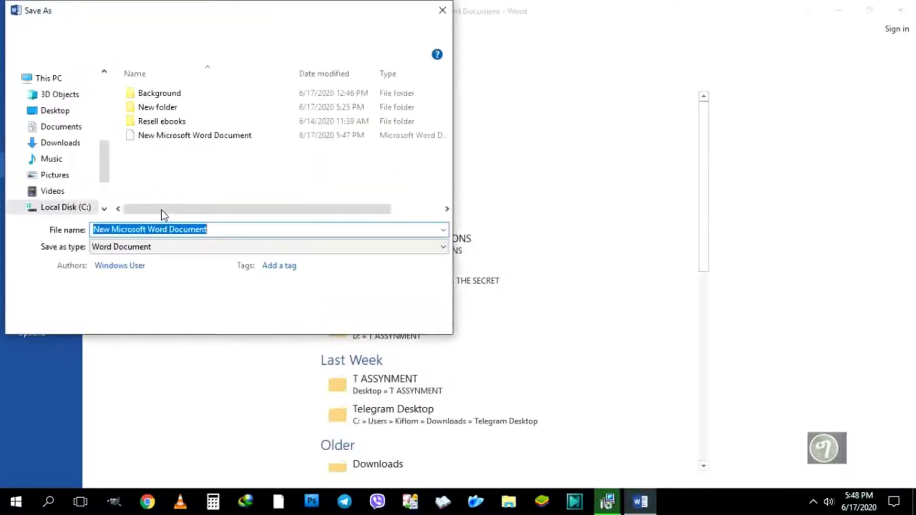
left_click(65, 115)
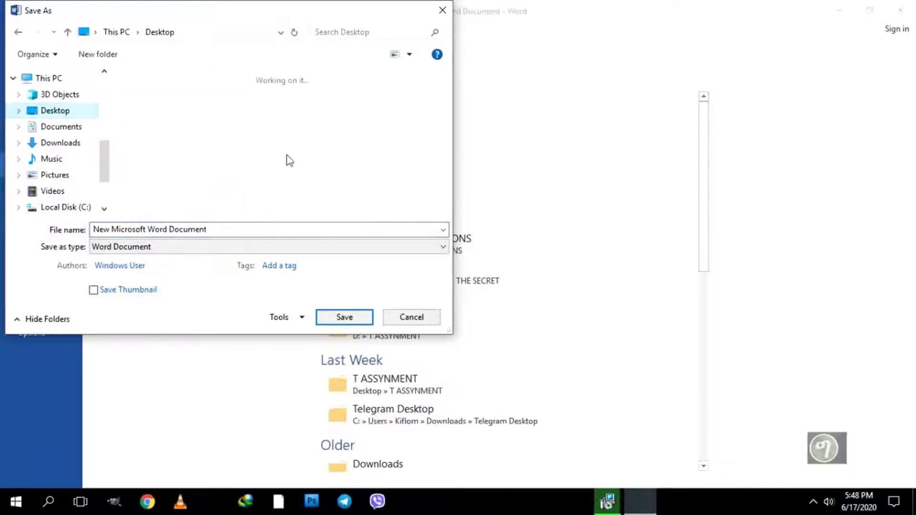
left_click(220, 230)
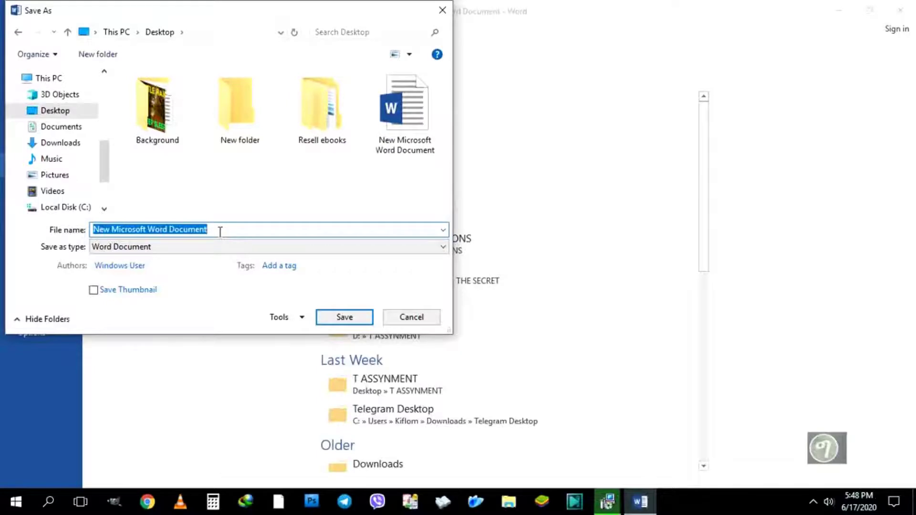
type("I")
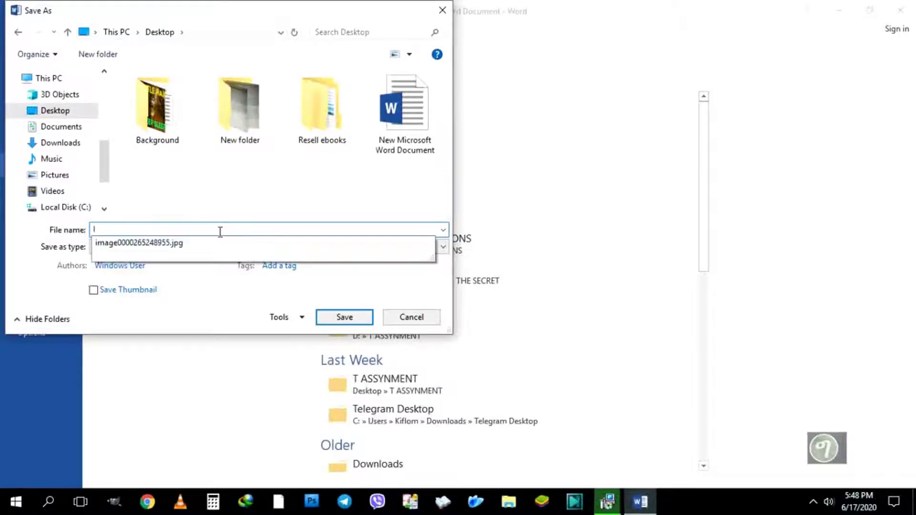
type("MAGE TO")
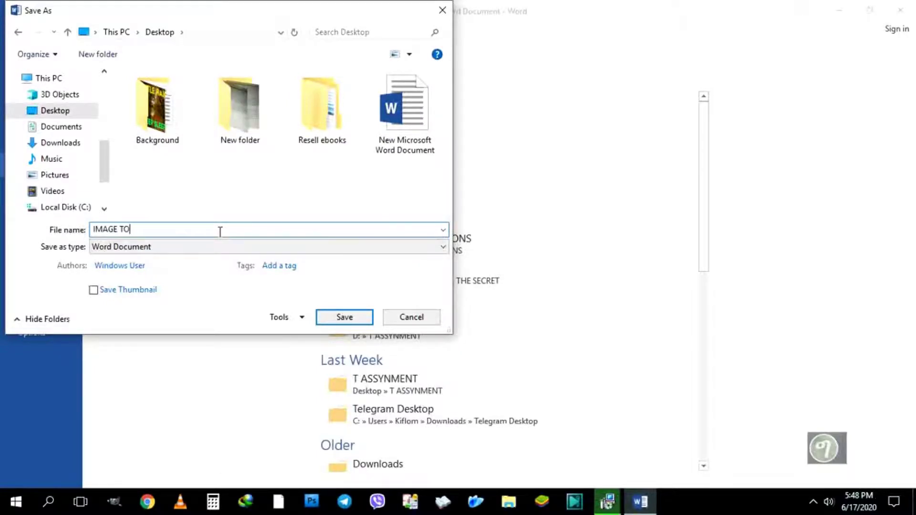
type(" TEXT")
left_click(443, 248)
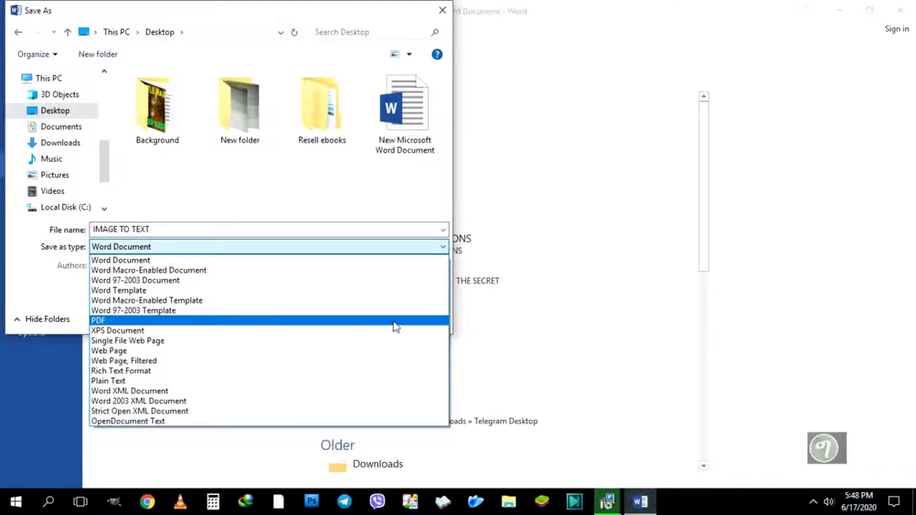
left_click(394, 321)
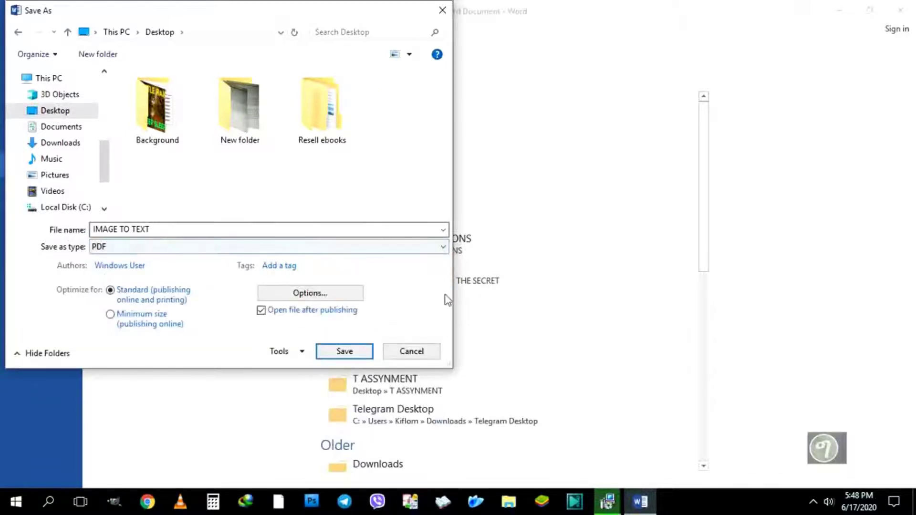
left_click(354, 354)
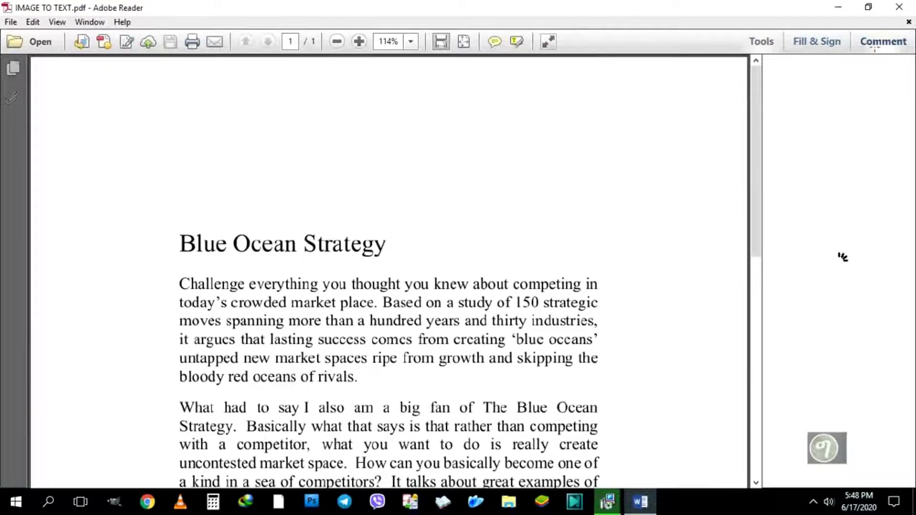
Put away the PDF viewer and the Word window, and check the IMAGE TO TEXT file and its available actions on the desktop
left_click(840, 11)
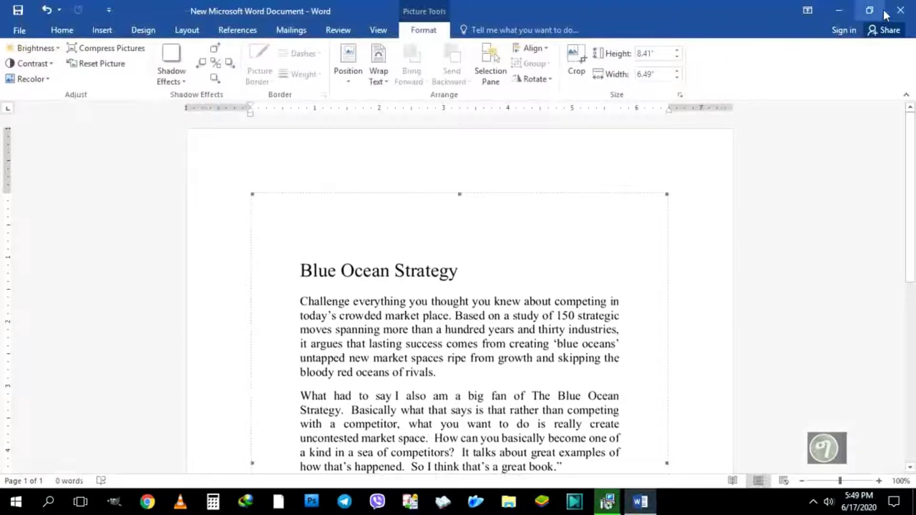
left_click(848, 8)
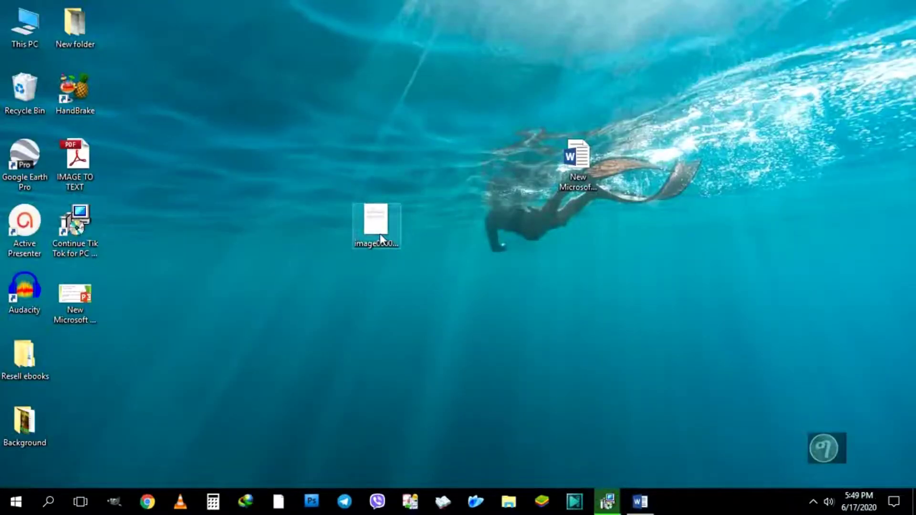
left_click(82, 164)
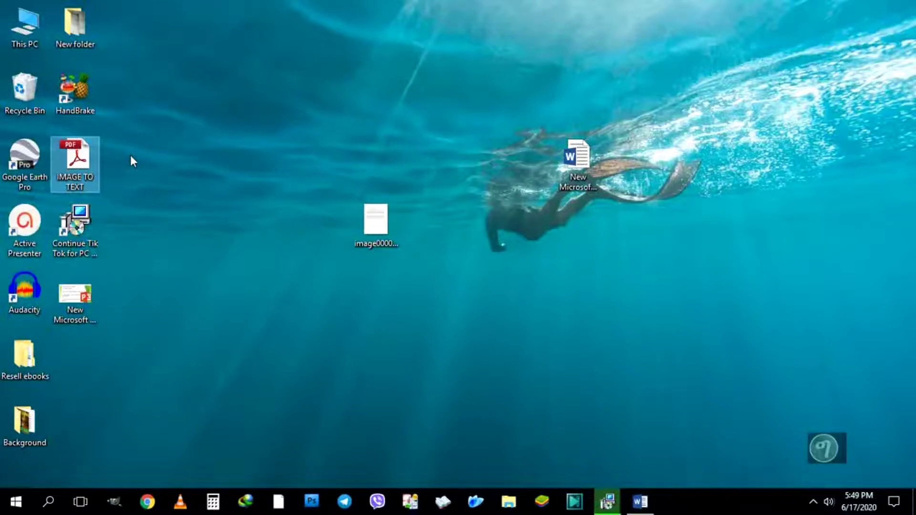
right_click(83, 165)
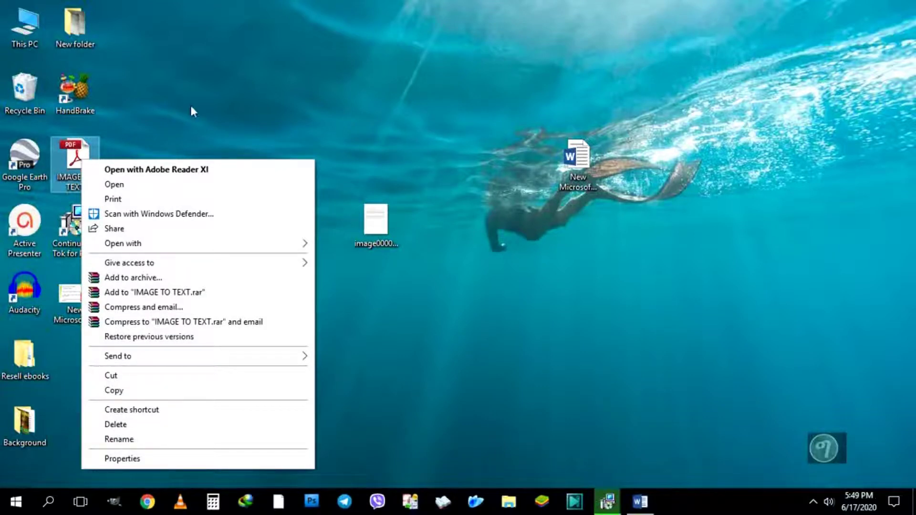
left_click(102, 132)
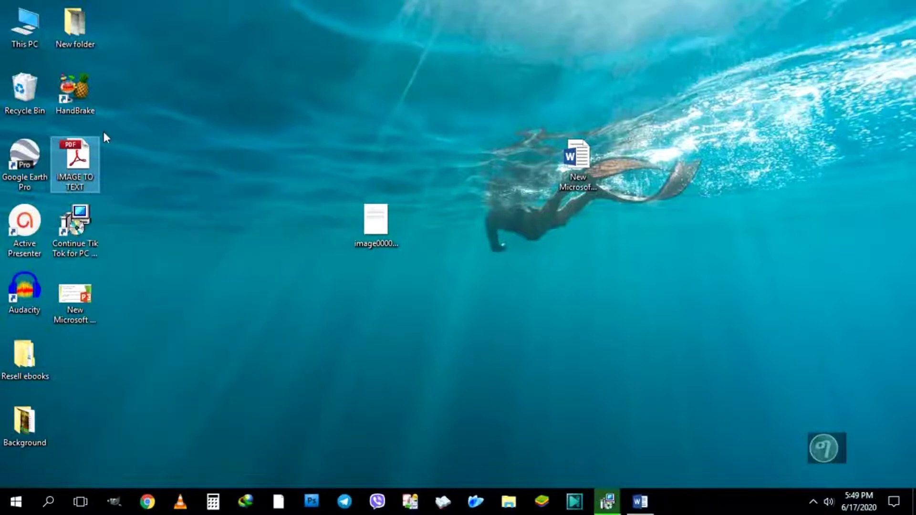
Open the IMAGE TO TEXT PDF from the desktop in Word 2016 and accept its conversion to an editable document
right_click(78, 150)
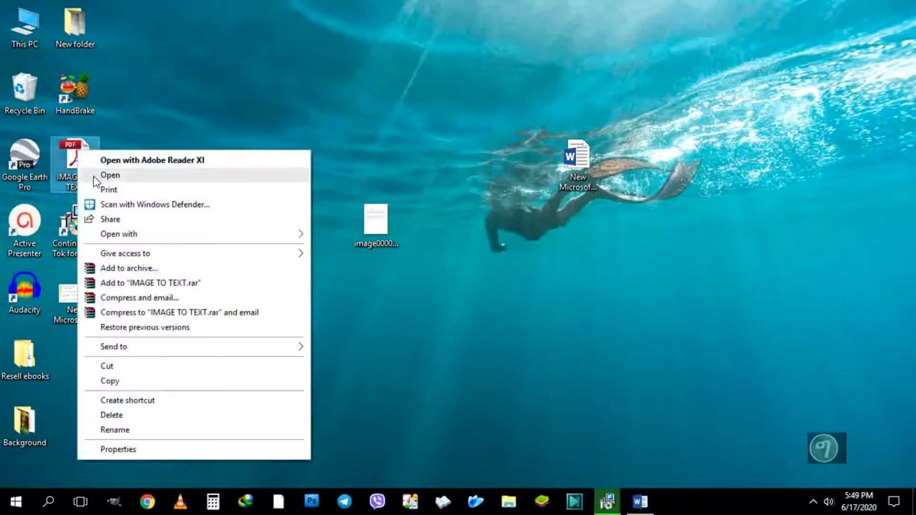
mouse_move(118, 239)
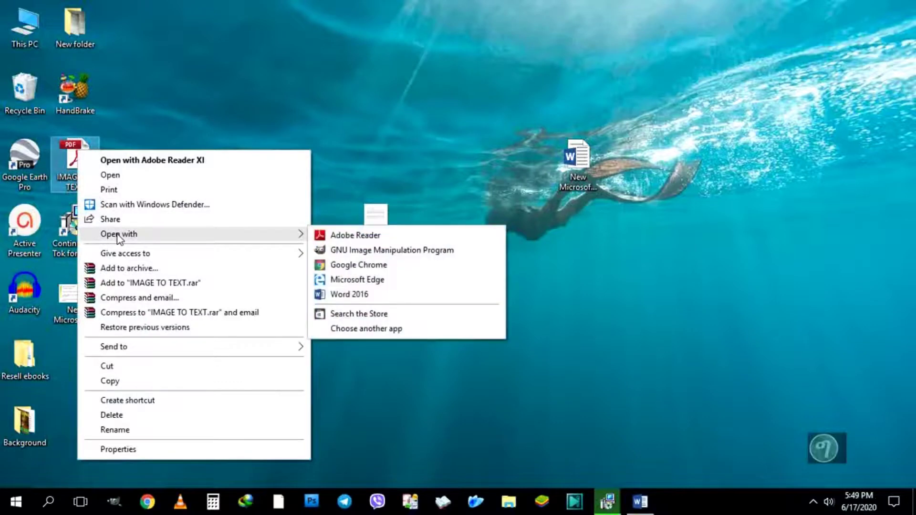
left_click(340, 294)
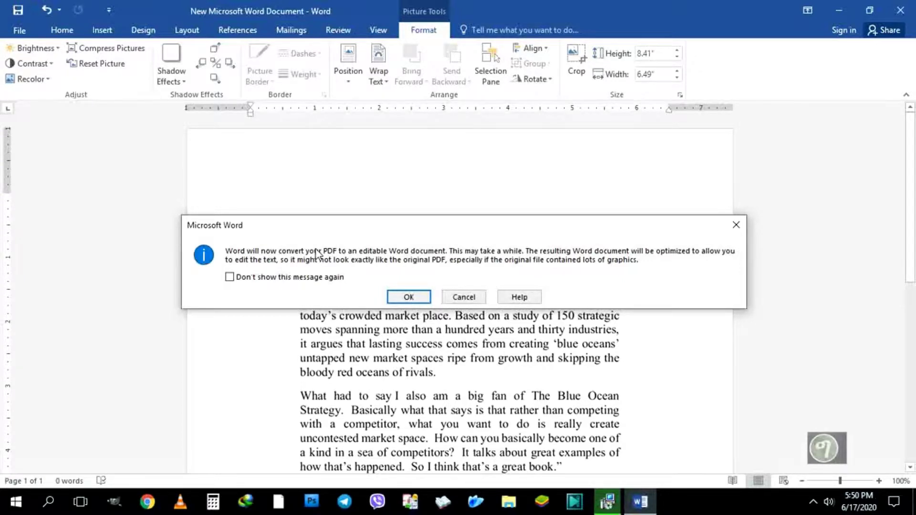
left_click(409, 298)
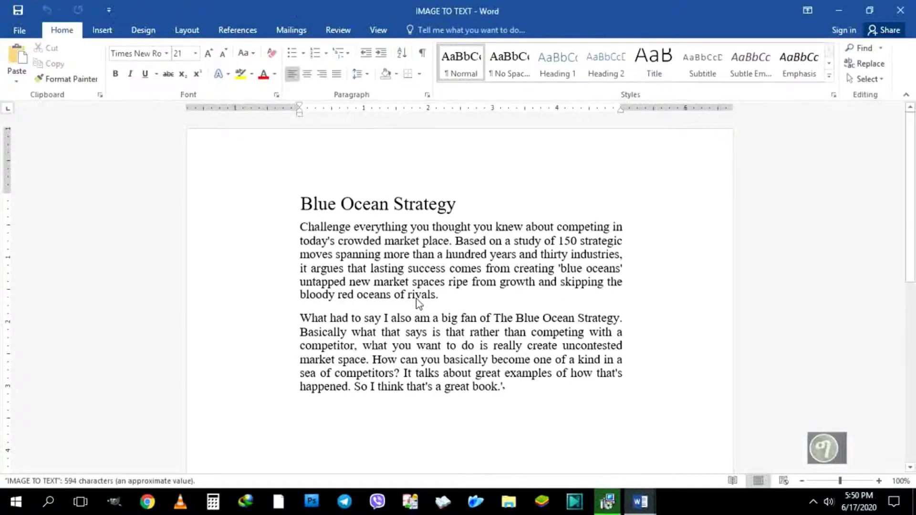
Add a run of random filler letters after "rivals." at the end of the first paragraph to test that the text is editable
left_click(321, 210)
left_click(471, 299)
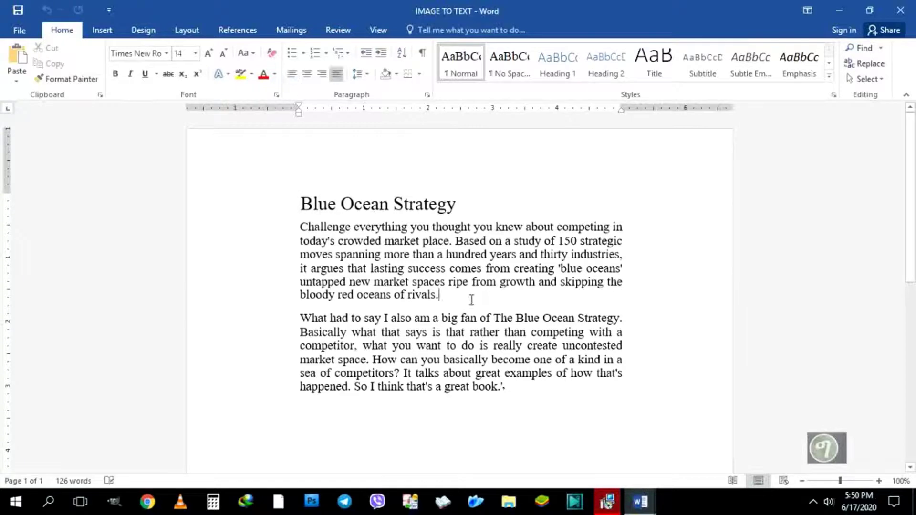
type("JHBKJBKJFY")
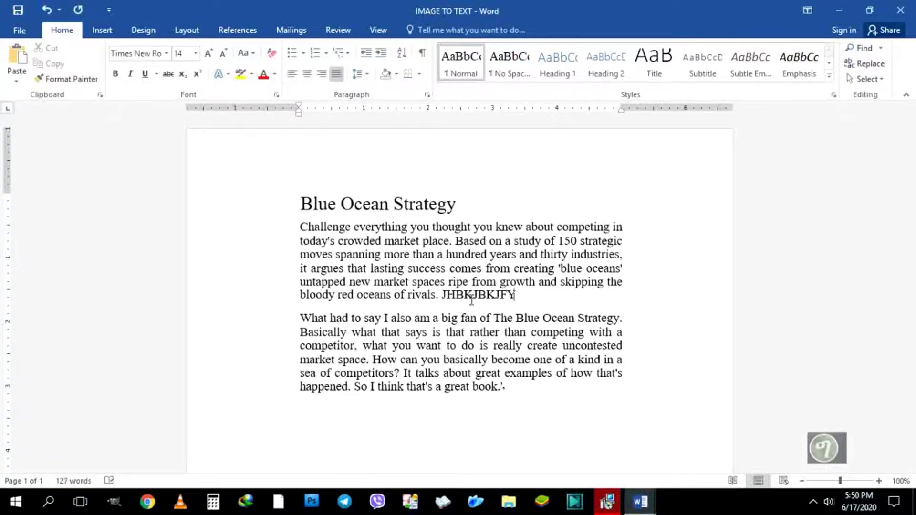
type("78YIURJWEDUGAOUYDTUYGKJ")
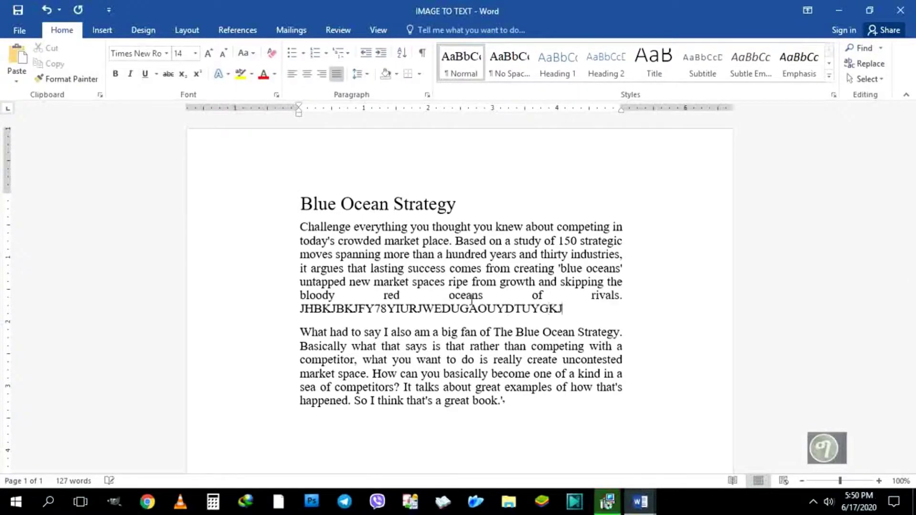
type("BXHCGJHGIFDKNJDFNASnfkjlweihroi")
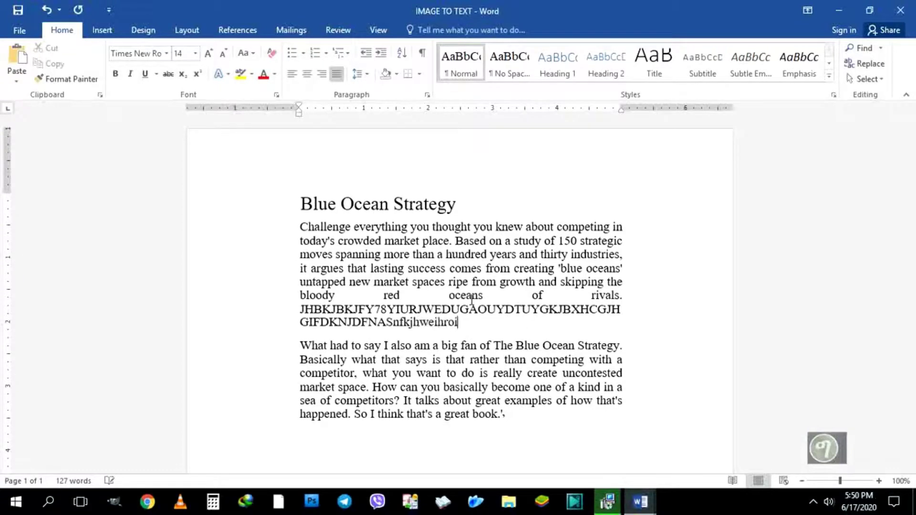